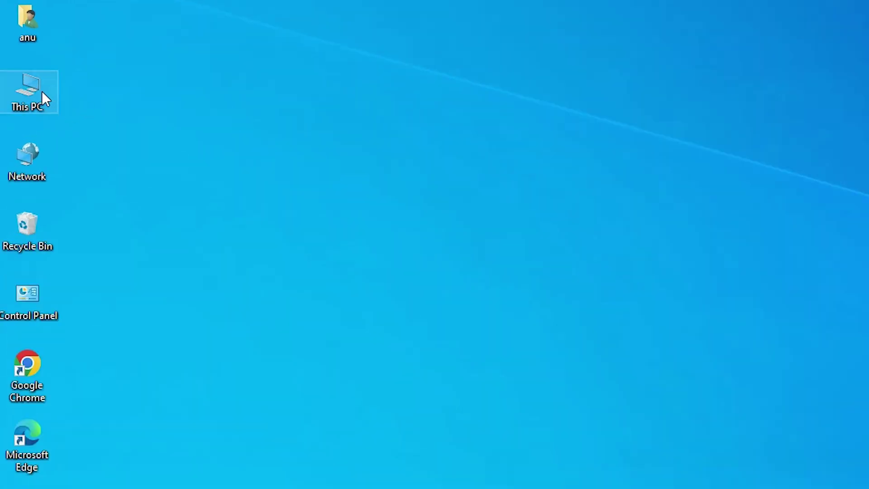
Check This PC's properties for a 64-bit system with 2.00 GB RAM, then show the desktop.
{"action": "right_click", "coordinate": [39, 90]}
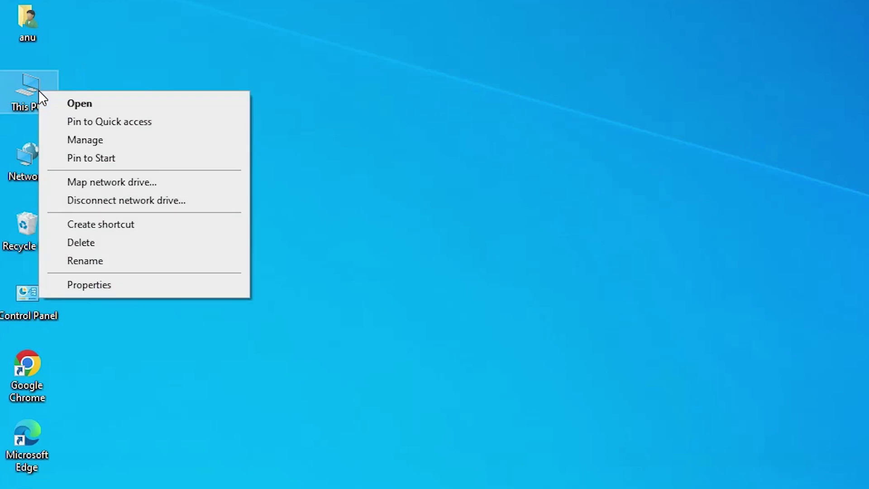
{"action": "left_click", "coordinate": [104, 289]}
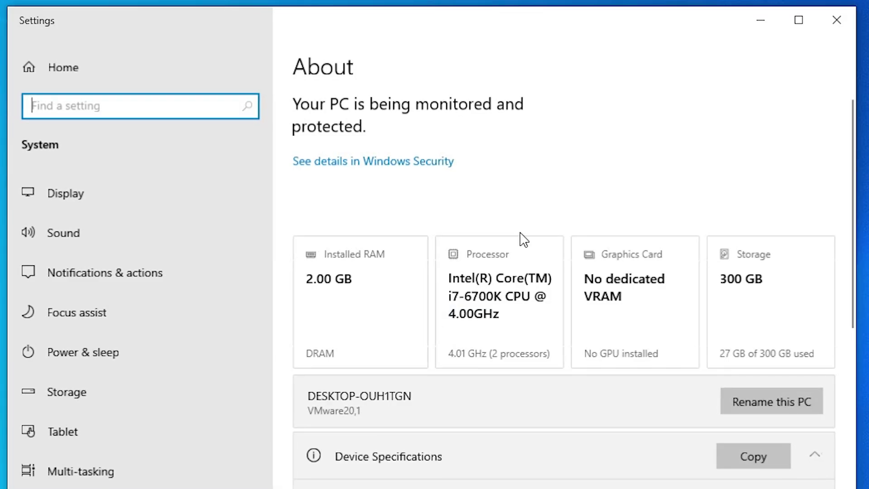
{"action": "scroll", "coordinate": [414, 371], "scroll_direction": "down", "scroll_amount": 5}
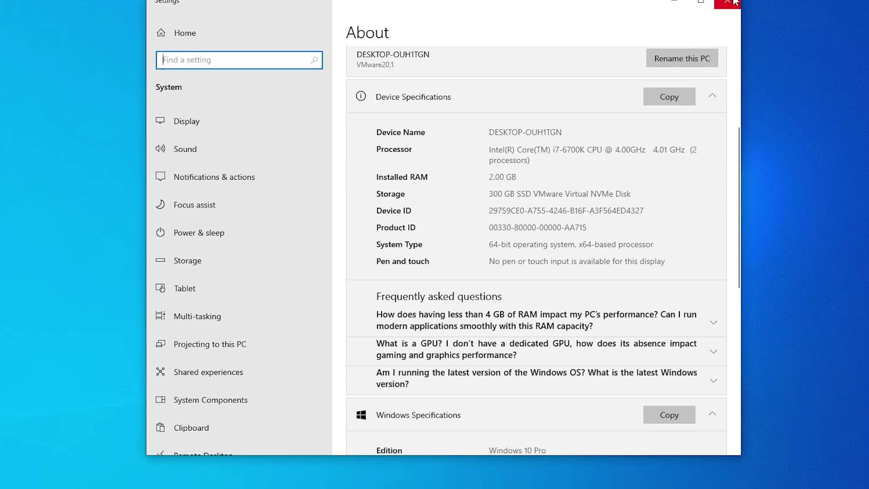
{"action": "key", "text": "super+d"}
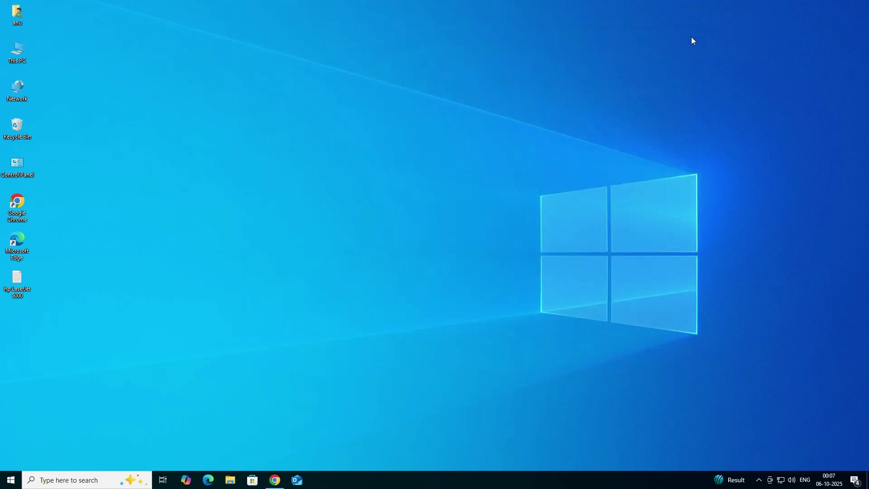
Restore Chrome and rerun the 'canon pixma g2730 driver' Google search.
{"action": "left_click", "coordinate": [274, 480]}
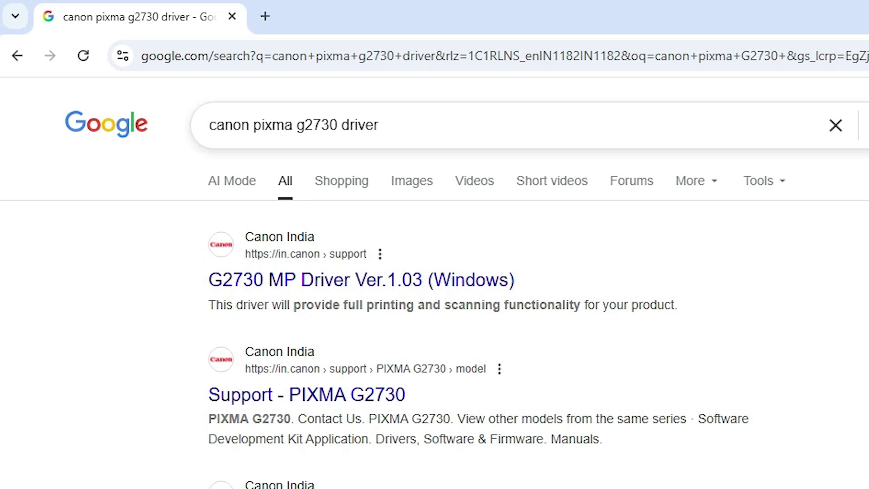
{"action": "left_click", "coordinate": [378, 124]}
{"action": "key", "text": "Return"}
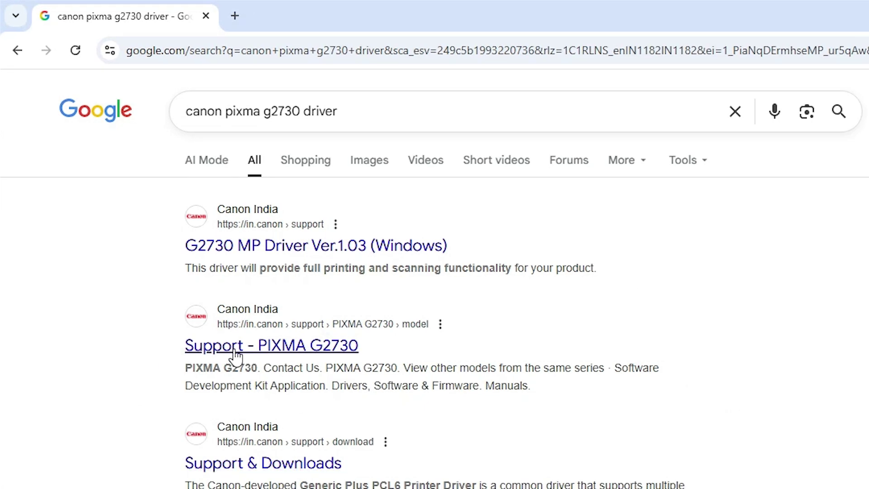
Open the Support - PIXMA G2730 result in a new tab and switch to it.
{"action": "right_click", "coordinate": [275, 349]}
{"action": "left_click", "coordinate": [276, 364]}
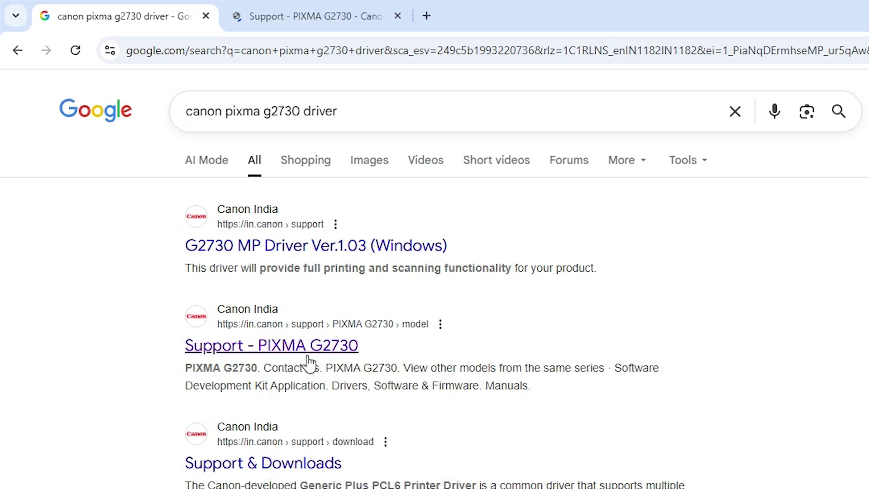
{"action": "right_click", "coordinate": [310, 343]}
{"action": "left_click", "coordinate": [344, 362]}
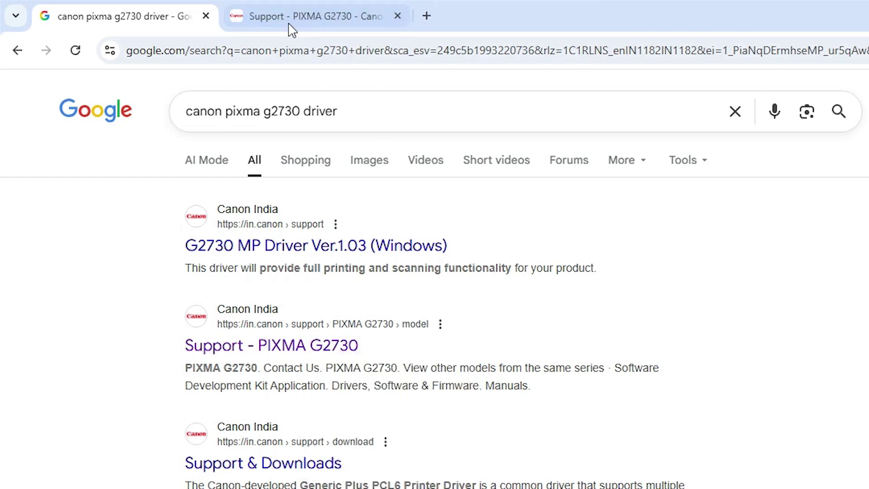
{"action": "left_click", "coordinate": [288, 22]}
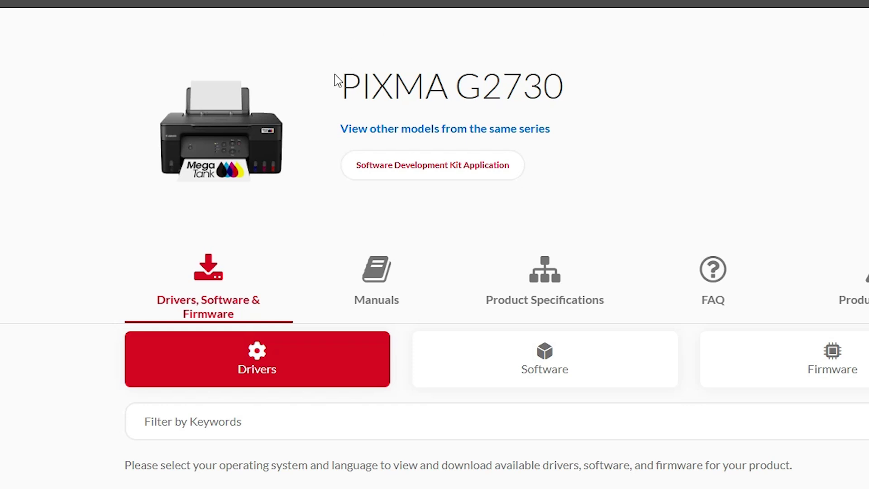
In the Drivers section, keep Windows 10 (x64) to list G2730 MP Driver Ver.1.03 (Windows).
{"action": "left_click_drag", "start_coordinate": [337, 80], "coordinate": [597, 100]}
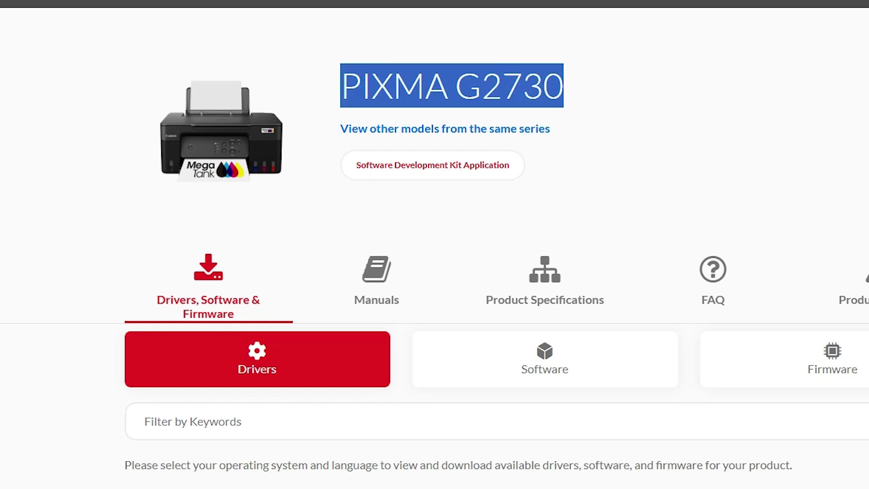
{"action": "scroll", "coordinate": [654, 217], "scroll_direction": "down", "scroll_amount": 3}
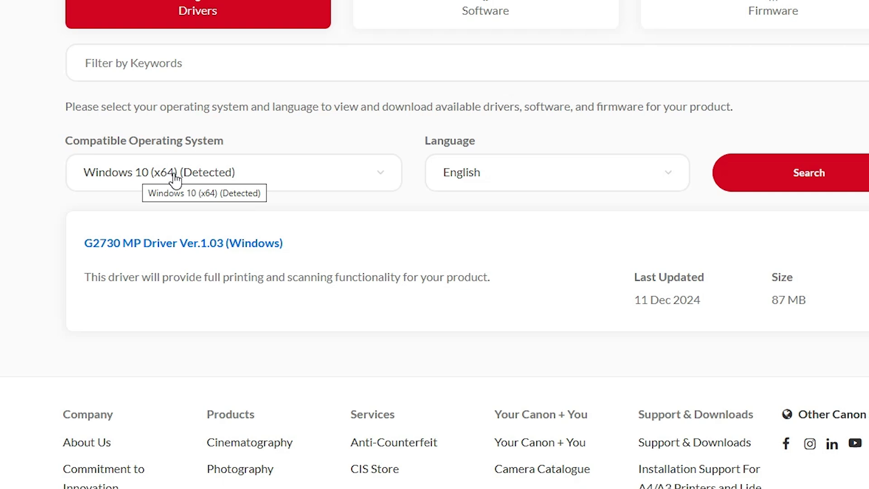
{"action": "left_click", "coordinate": [292, 180]}
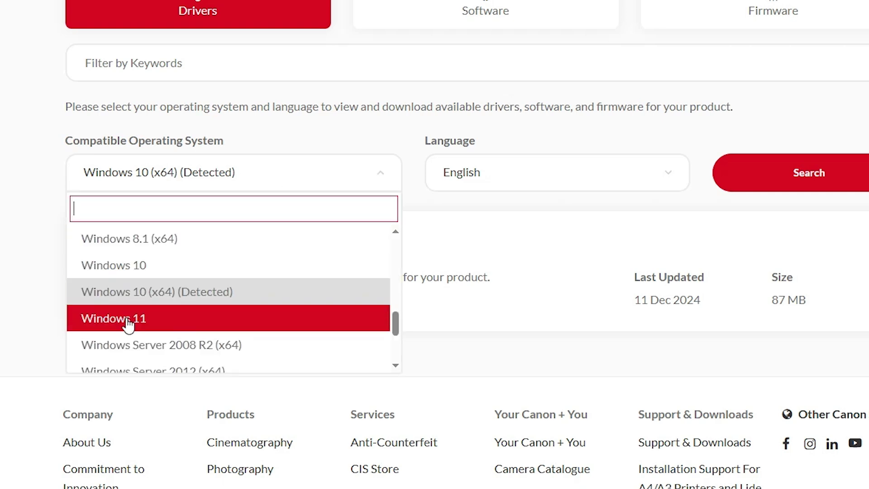
{"action": "scroll", "coordinate": [291, 320], "scroll_direction": "down", "scroll_amount": 2}
{"action": "scroll", "coordinate": [289, 321], "scroll_direction": "up", "scroll_amount": 2}
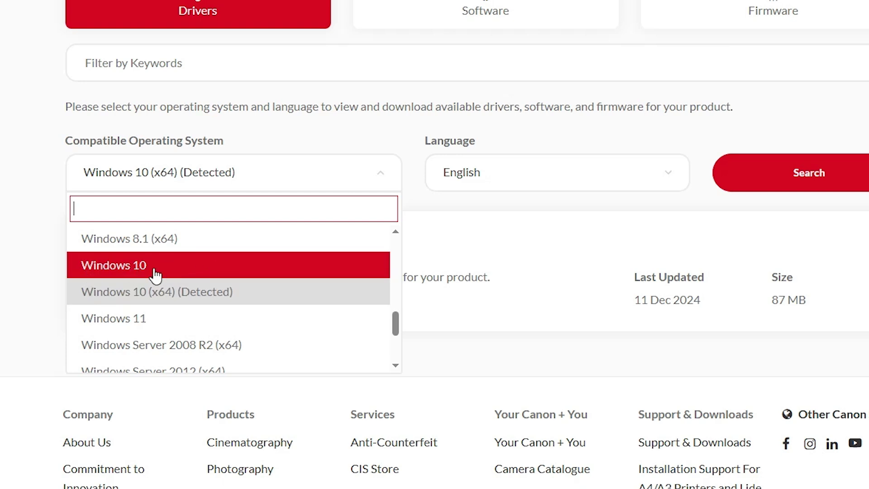
{"action": "left_click", "coordinate": [199, 295]}
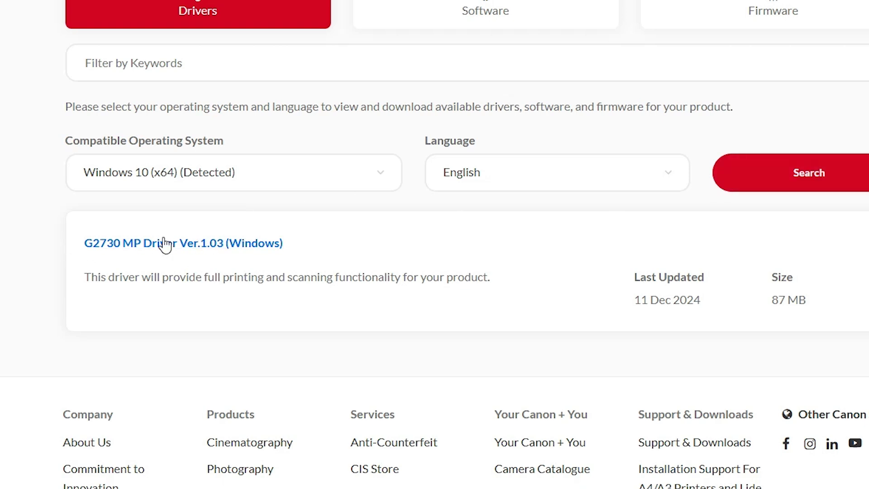
Download the 87.3 MB G2730 MP Driver Ver.1.03 package and show it in its Downloads folder.
{"action": "left_click", "coordinate": [220, 245]}
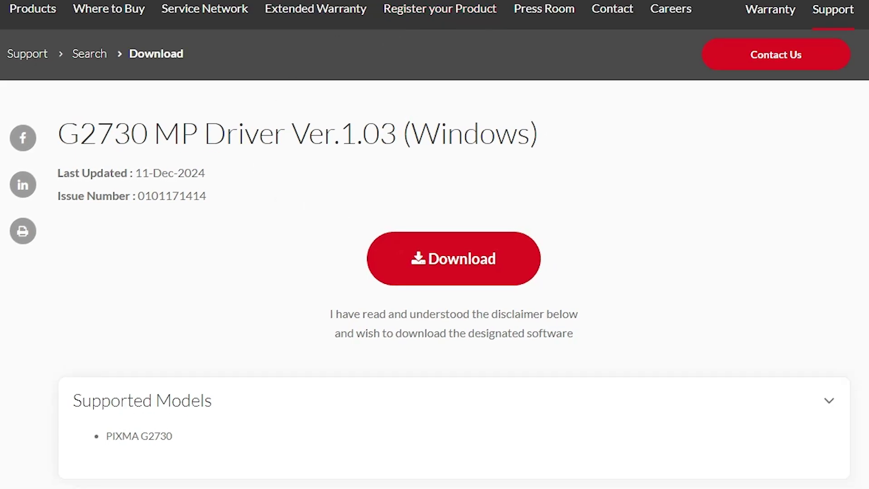
{"action": "left_click", "coordinate": [496, 262]}
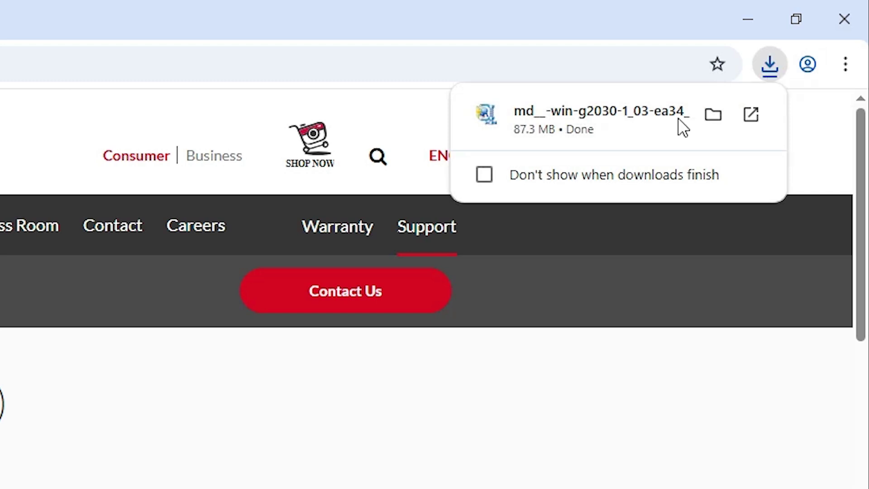
{"action": "left_click", "coordinate": [720, 113]}
{"action": "left_click", "coordinate": [767, 24]}
Move the downloaded driver package onto the desktop and close the Downloads folder.
{"action": "left_click_drag", "start_coordinate": [456, 187], "coordinate": [158, 249]}
{"action": "key", "text": "alt+F4"}
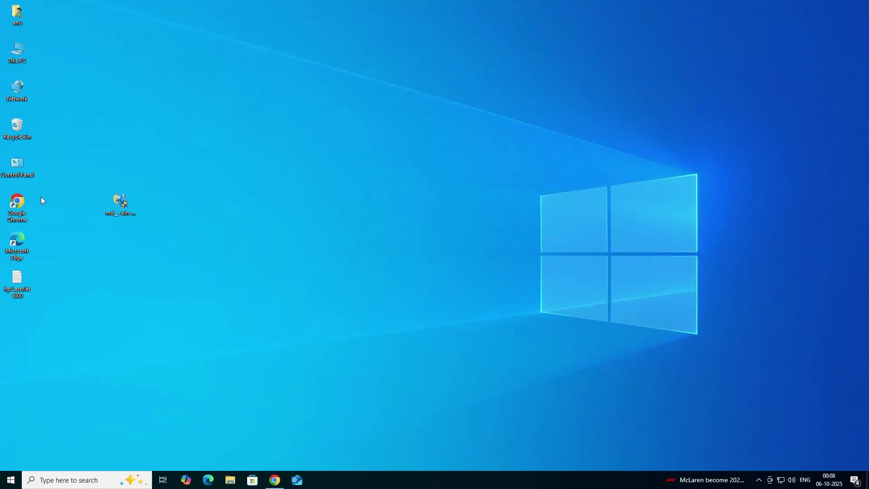
{"action": "left_click_drag", "start_coordinate": [124, 208], "coordinate": [127, 287]}
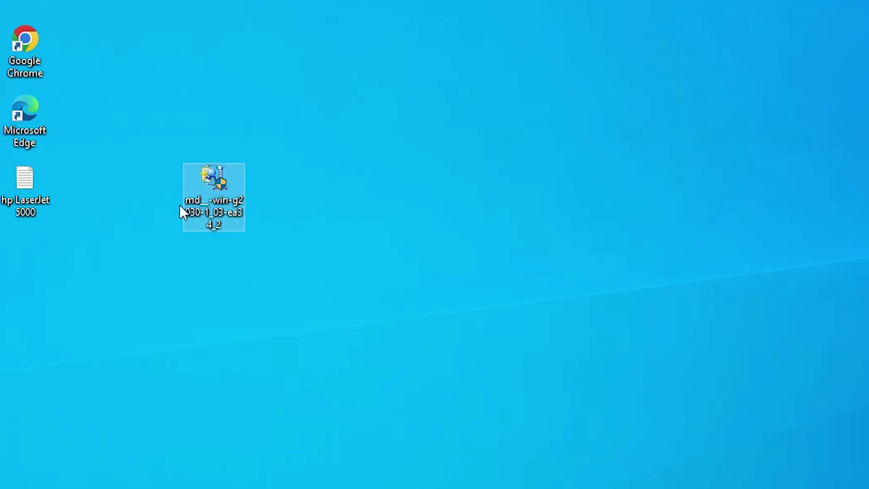
Extract the package with WinRAR into the md__-win-g2030-1_03-ea34_2 desktop folder.
{"action": "right_click", "coordinate": [213, 192]}
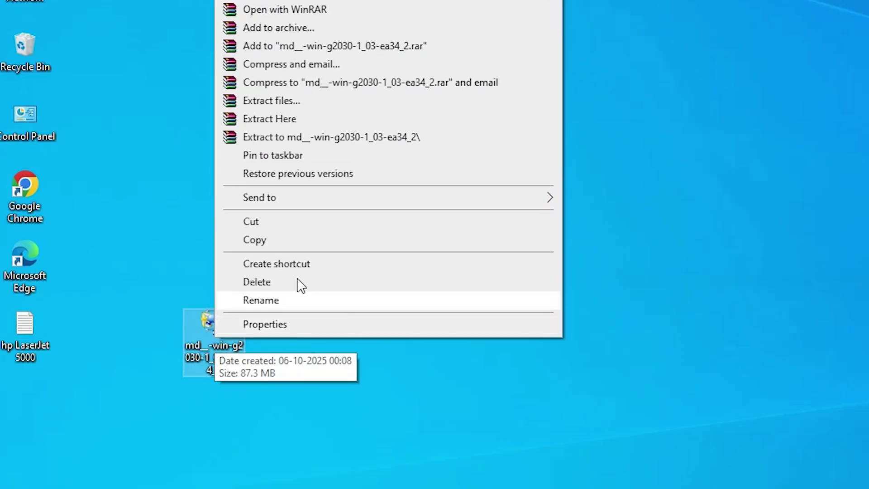
{"action": "left_click", "coordinate": [319, 101]}
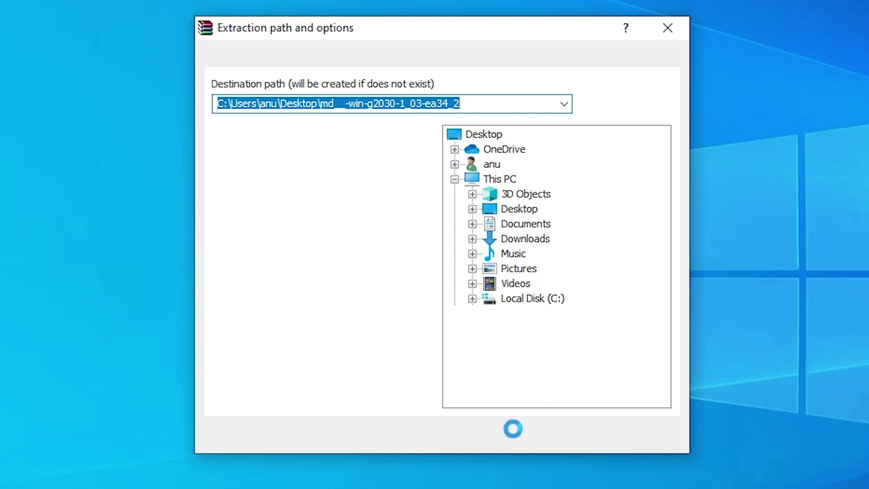
{"action": "left_click", "coordinate": [512, 430]}
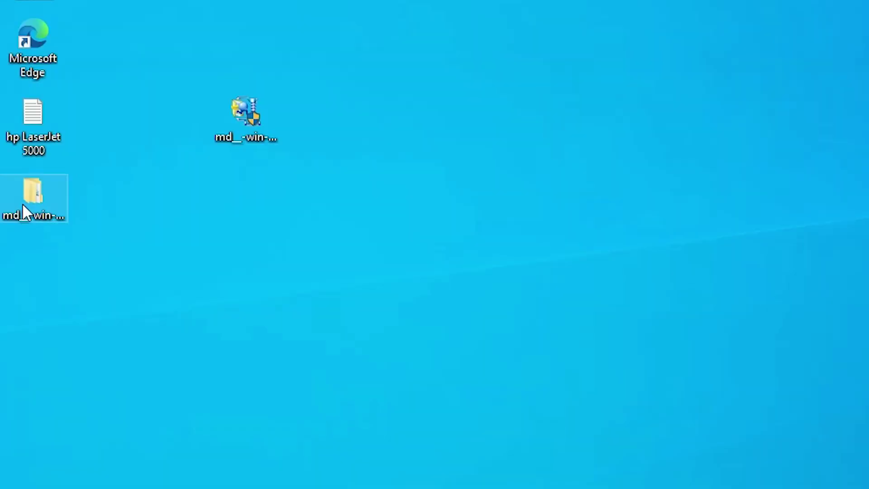
{"action": "left_click_drag", "start_coordinate": [23, 210], "coordinate": [150, 141]}
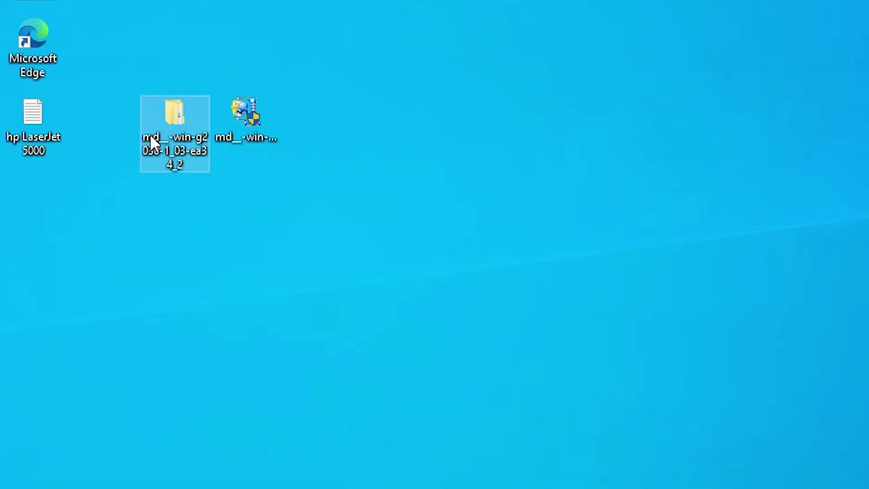
{"action": "double_click", "coordinate": [182, 124]}
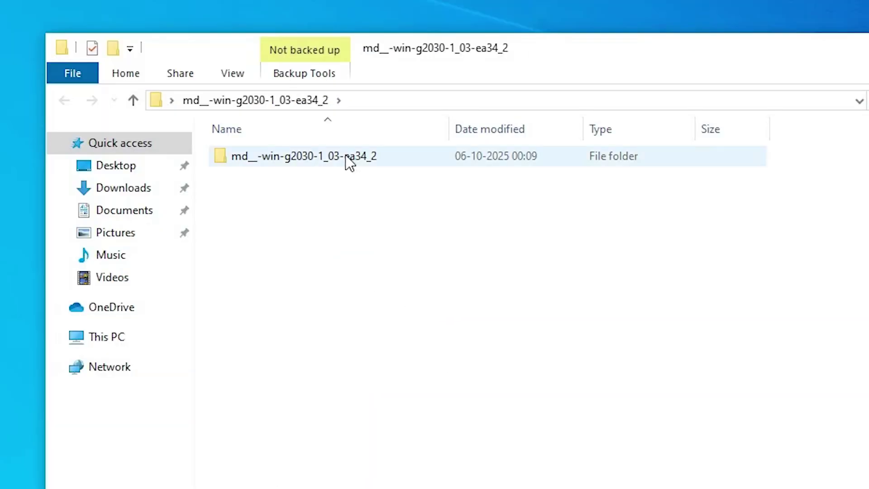
{"action": "double_click", "coordinate": [340, 161]}
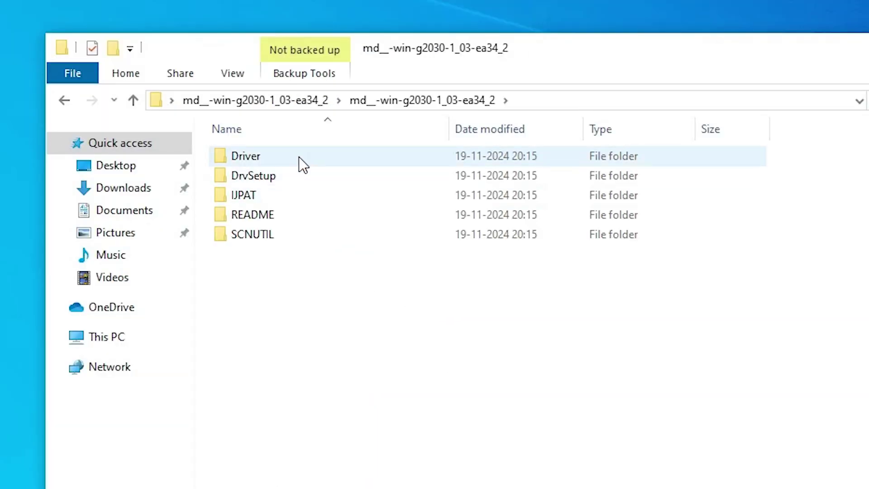
{"action": "double_click", "coordinate": [253, 163]}
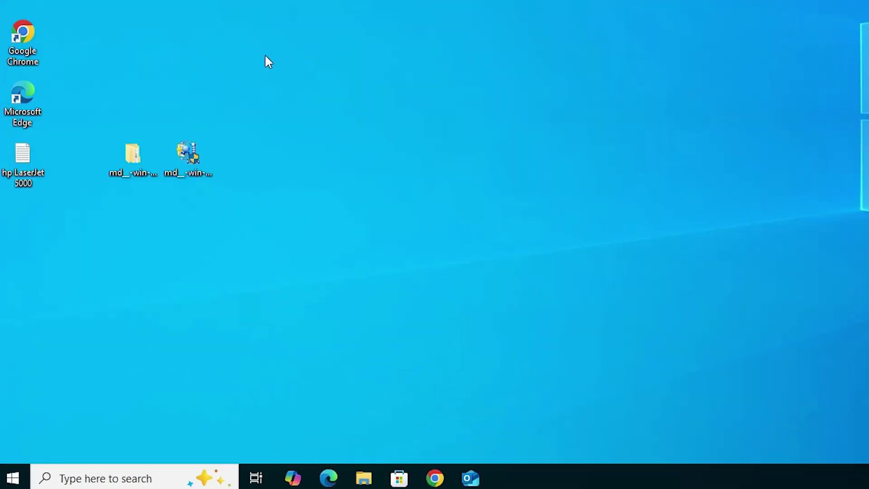
{"action": "left_click_drag", "start_coordinate": [163, 238], "coordinate": [119, 295]}
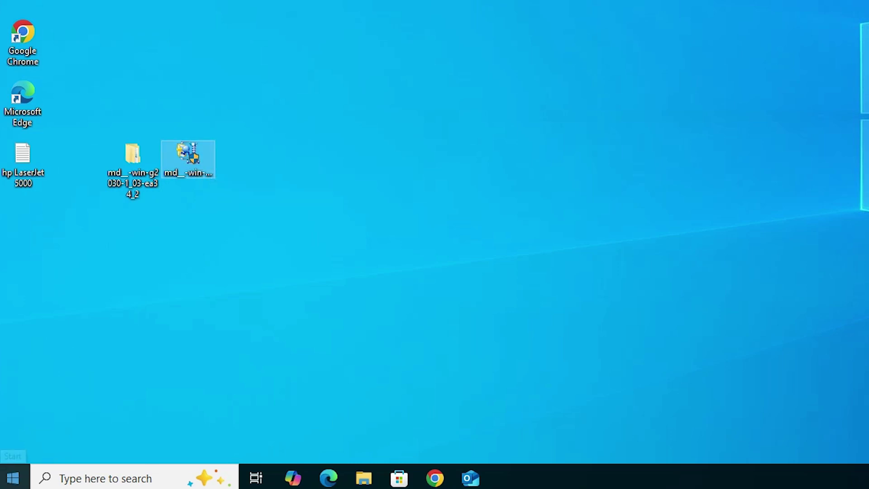
Open Printers & scanners from Start search and choose 'The printer that I want isn't listed'.
{"action": "left_click", "coordinate": [14, 478]}
{"action": "type", "text": "p"}
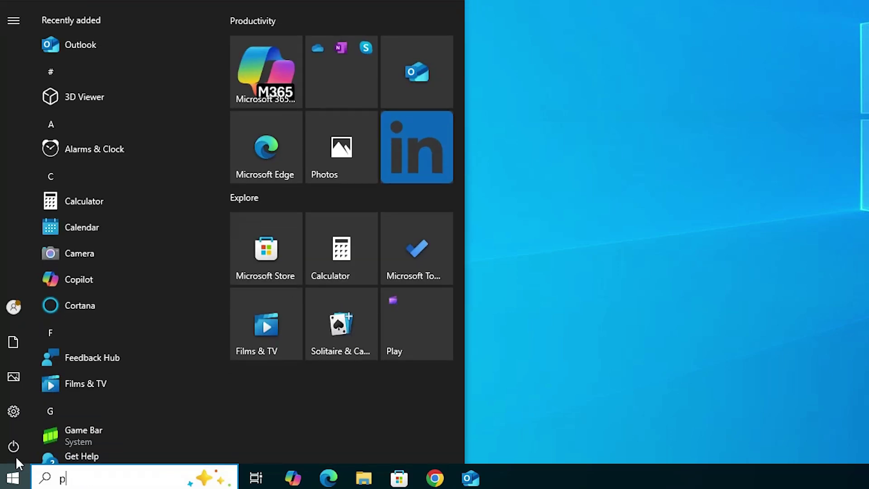
{"action": "type", "text": "r"}
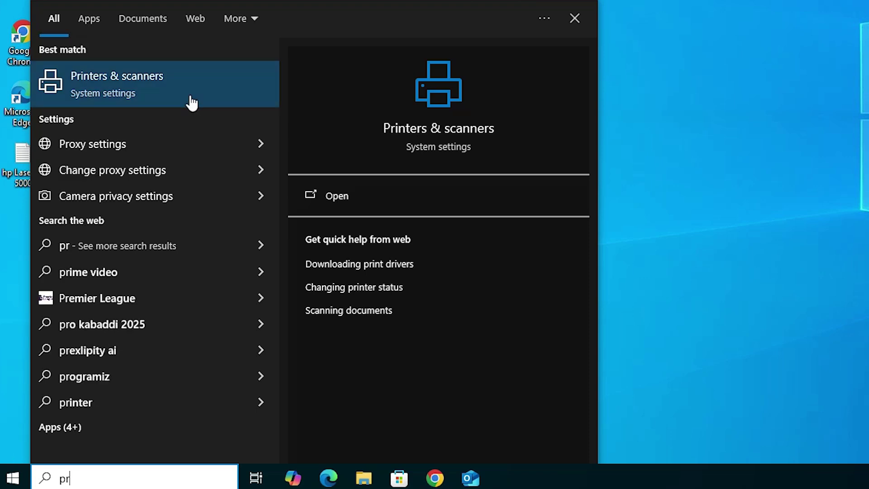
{"action": "left_click", "coordinate": [132, 95]}
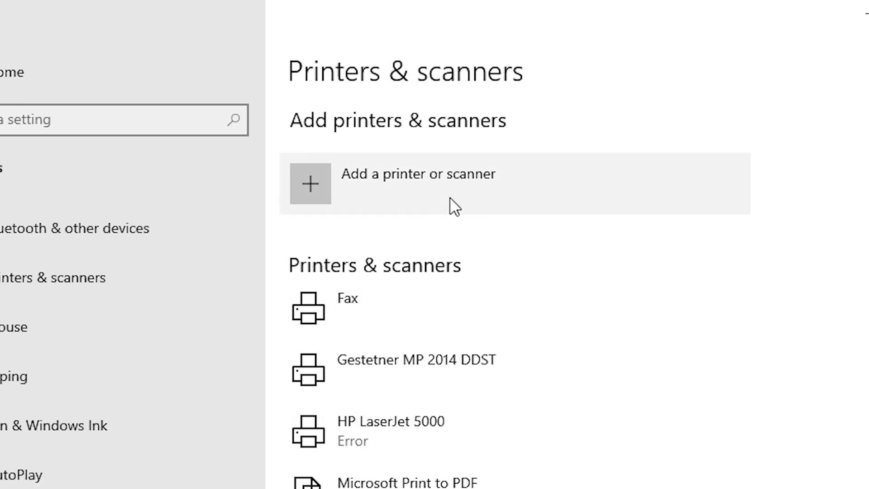
{"action": "left_click", "coordinate": [525, 195]}
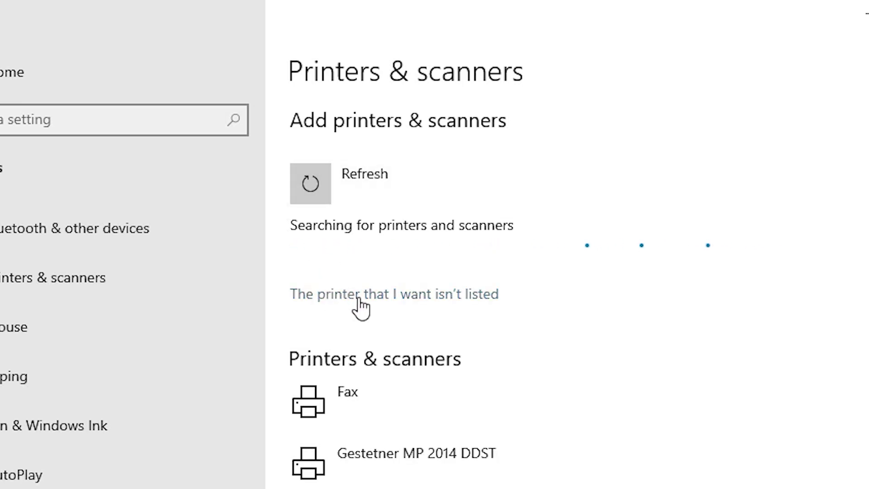
{"action": "left_click", "coordinate": [494, 300]}
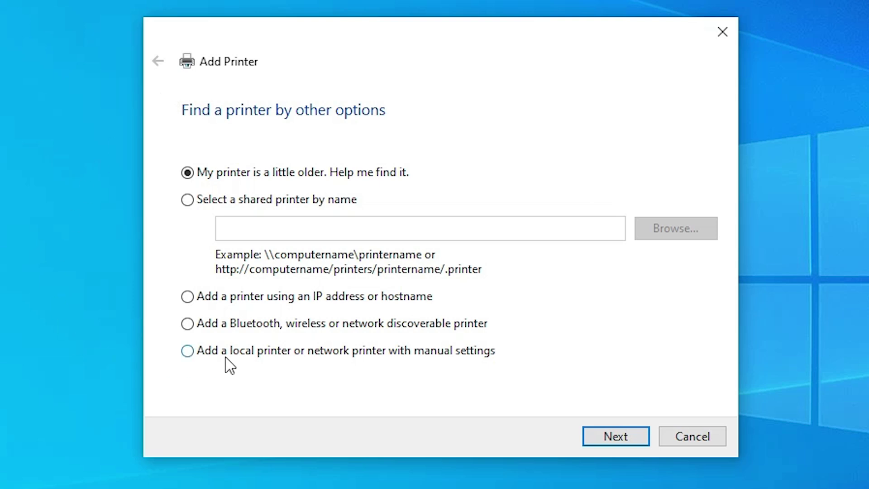
Add a local printer with manual settings on port USB_001 (Local Port).
{"action": "left_click", "coordinate": [250, 355]}
{"action": "left_click", "coordinate": [614, 436]}
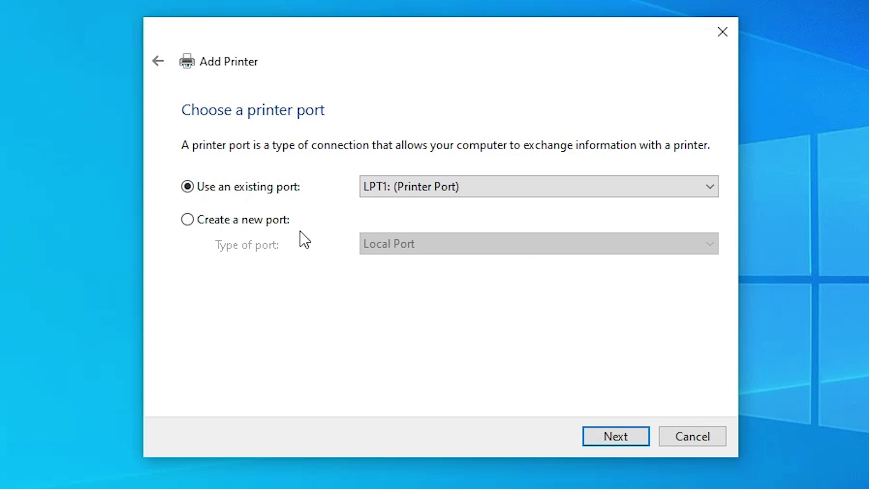
{"action": "left_click", "coordinate": [492, 187]}
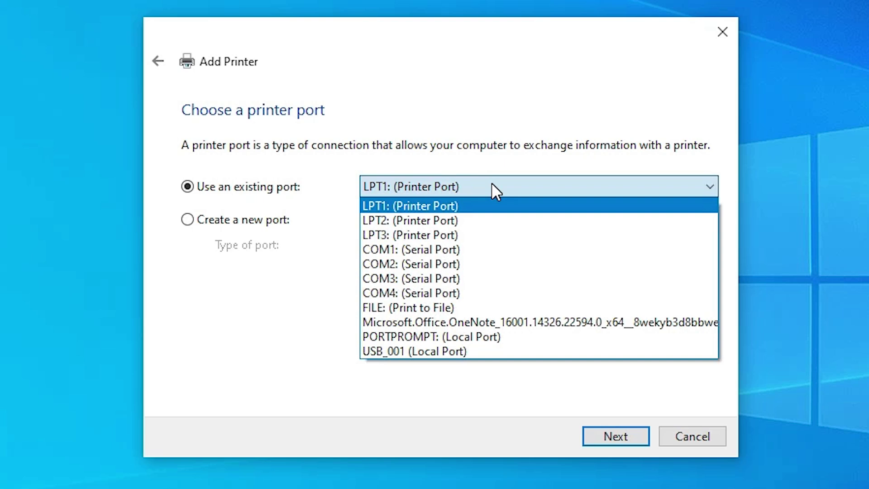
{"action": "left_click", "coordinate": [427, 352]}
{"action": "left_click", "coordinate": [629, 435]}
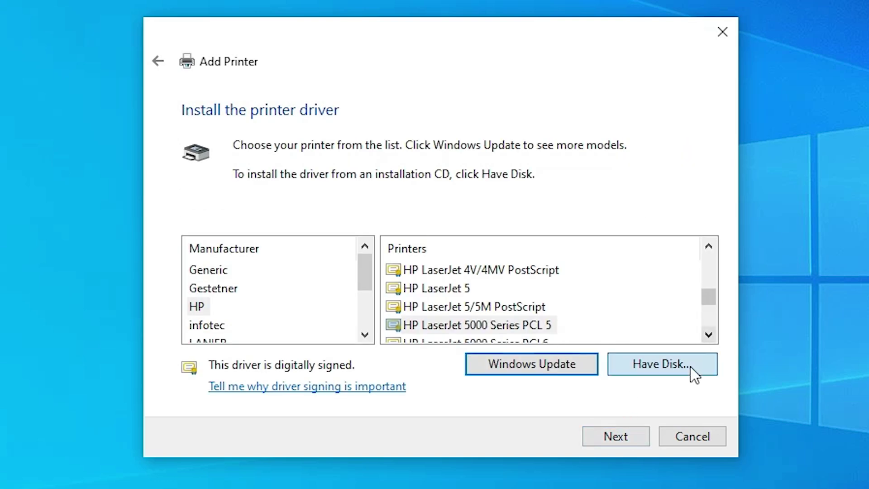
Load the driver via Have Disk from the extracted folder's Driver\G2030P3.inf file.
{"action": "left_click", "coordinate": [690, 367]}
{"action": "left_click", "coordinate": [600, 335]}
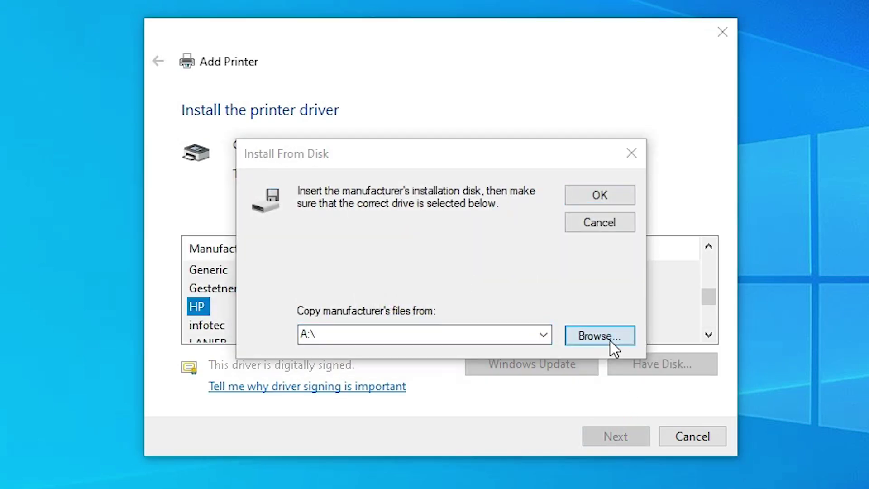
{"action": "left_click", "coordinate": [320, 324]}
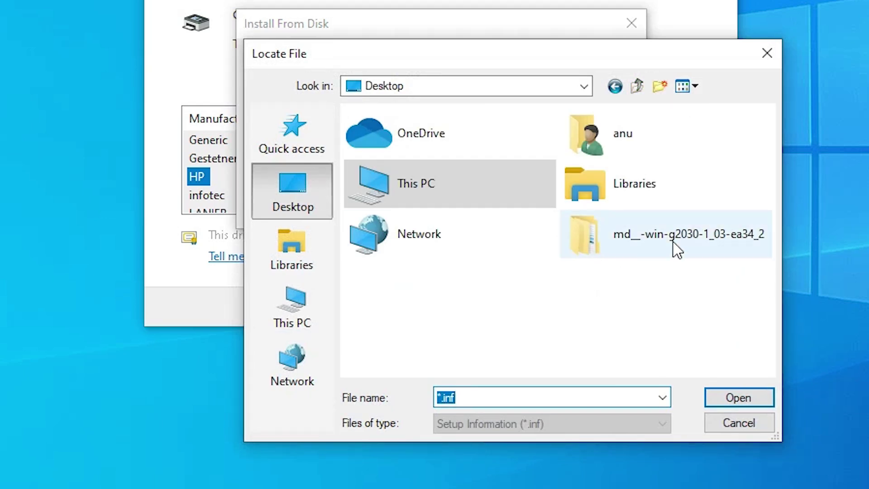
{"action": "double_click", "coordinate": [648, 246]}
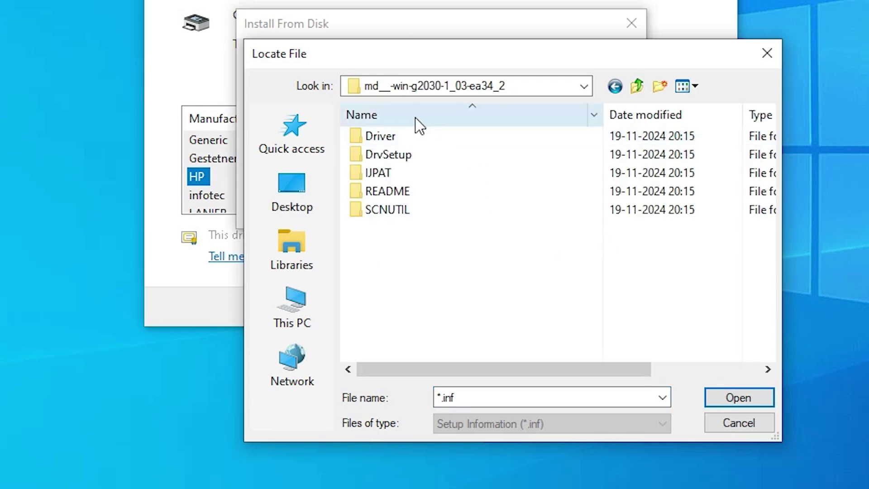
{"action": "double_click", "coordinate": [403, 138]}
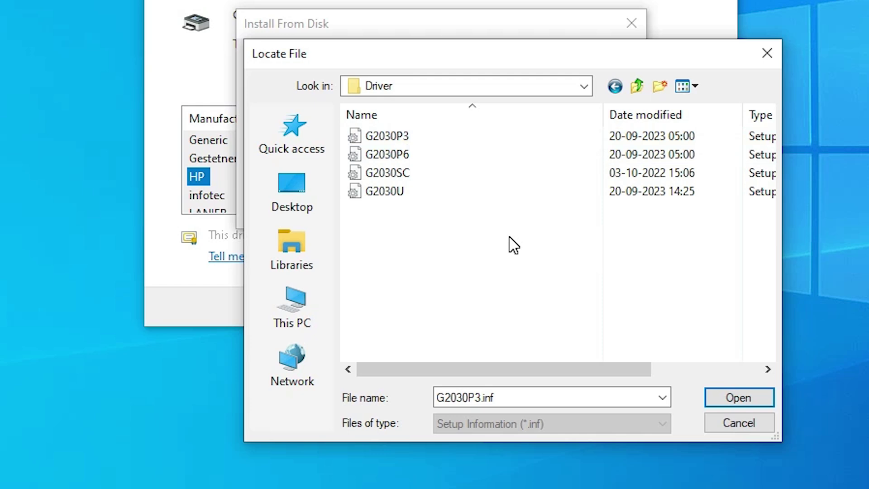
{"action": "left_click", "coordinate": [404, 137]}
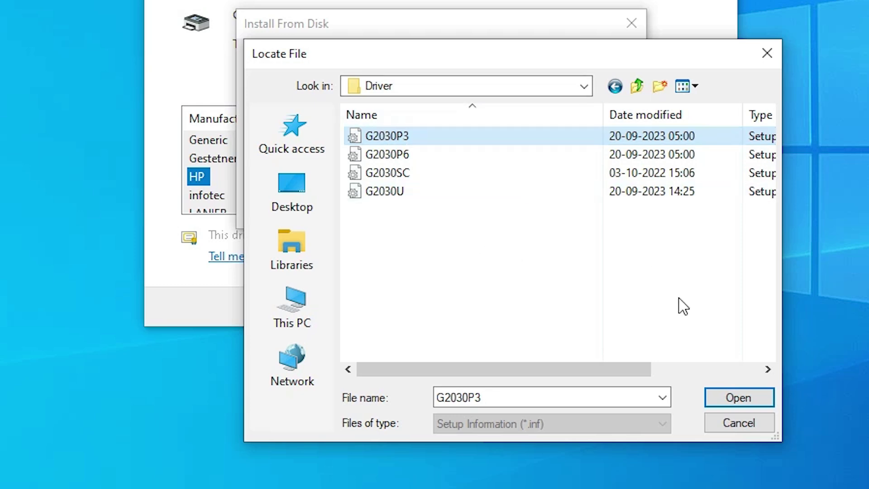
{"action": "left_click", "coordinate": [729, 398]}
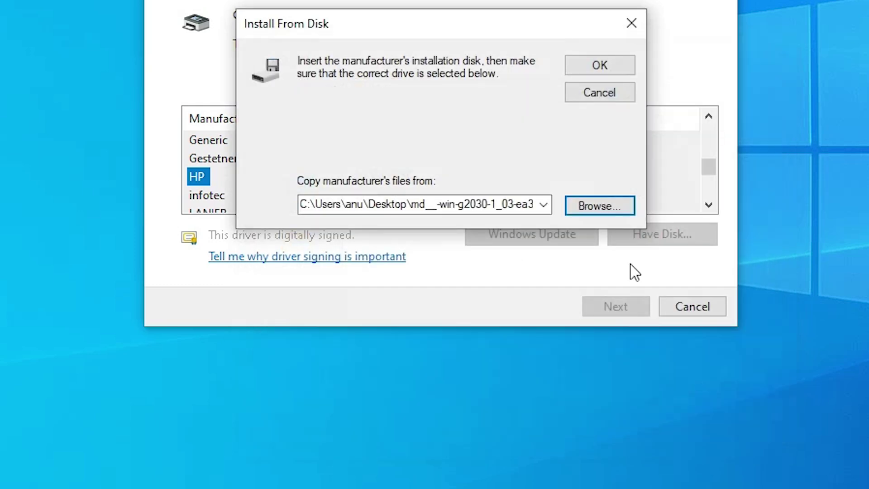
{"action": "left_click", "coordinate": [607, 196]}
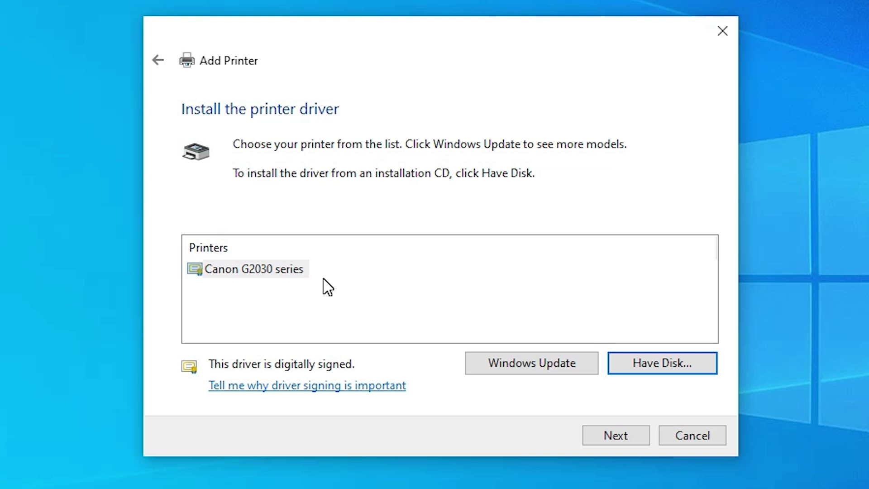
Choose the Canon G2030 series driver, name the printer 'Canon PIXMA G2730', and install it.
{"action": "left_click", "coordinate": [260, 270]}
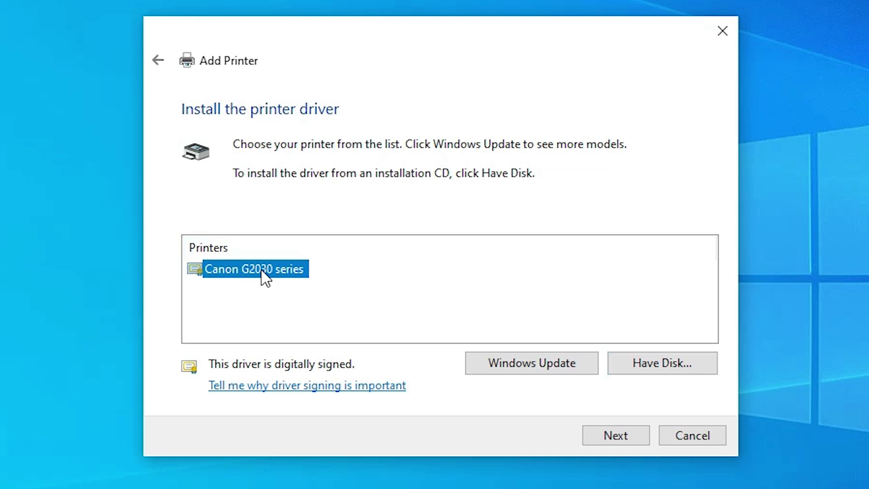
{"action": "left_click", "coordinate": [634, 434]}
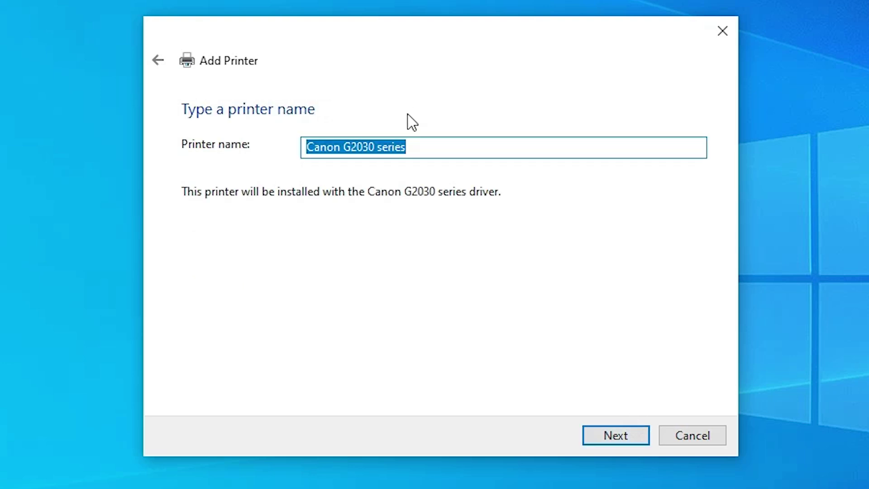
{"action": "left_click", "coordinate": [401, 147]}
{"action": "key", "text": "shift+End"}
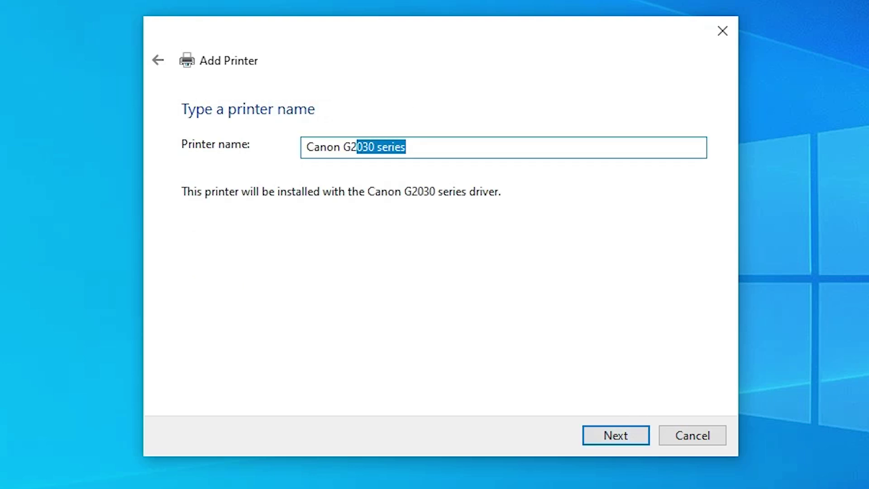
{"action": "type", "text": "73"}
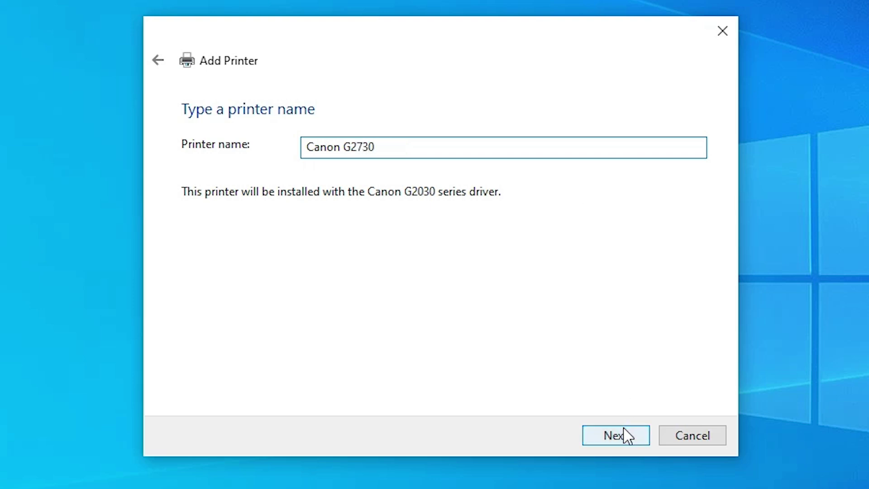
{"action": "left_click", "coordinate": [344, 146]}
{"action": "type", "text": "PIXMA"}
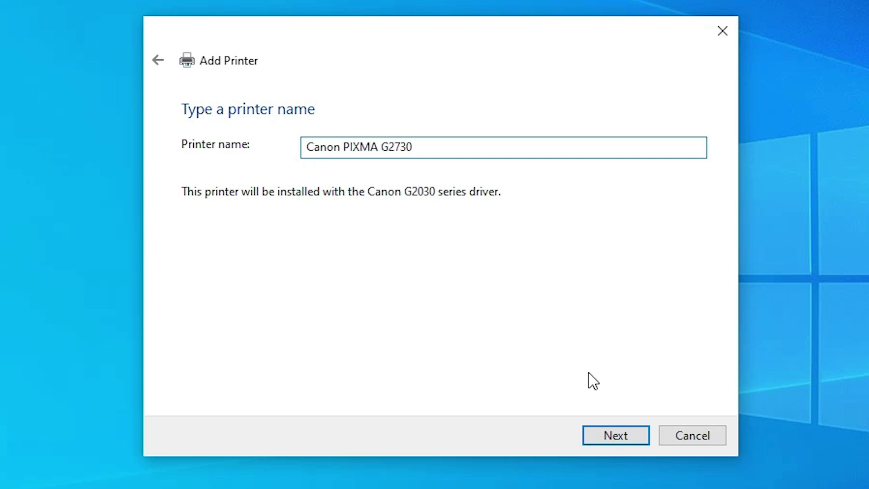
{"action": "left_click", "coordinate": [620, 438]}
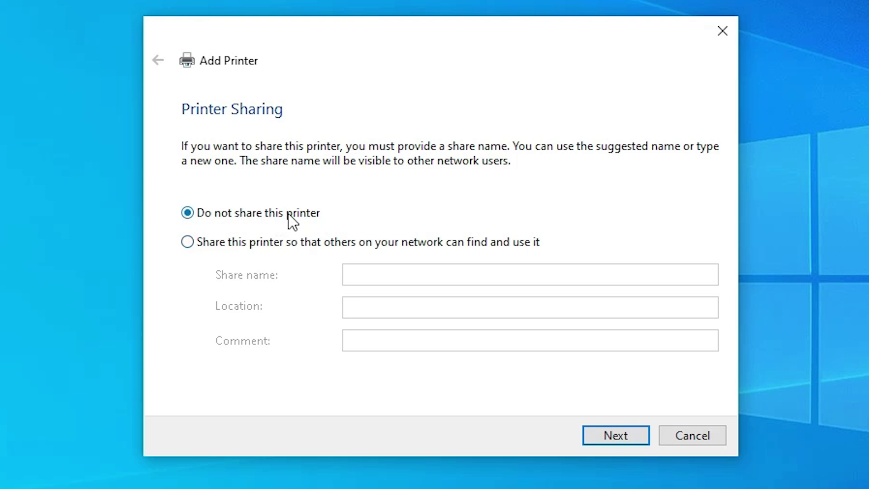
Keep 'Do not share this printer' and finish the wizard.
{"action": "left_click", "coordinate": [627, 442]}
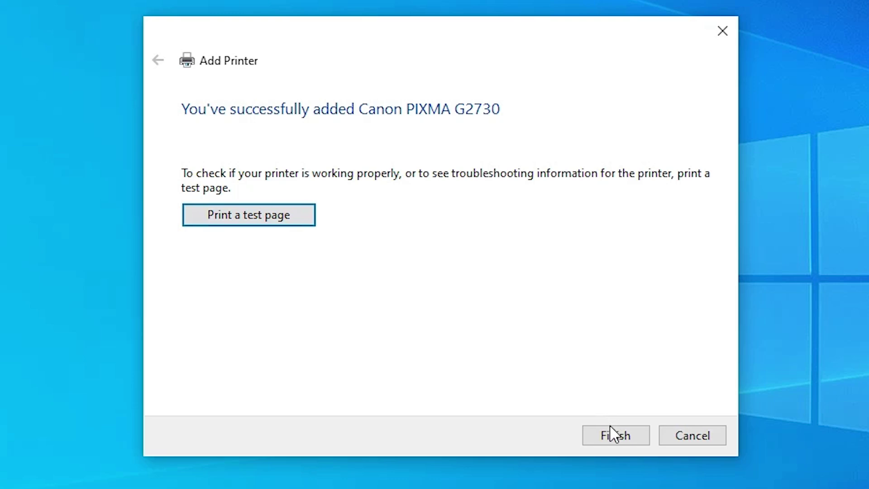
{"action": "left_click", "coordinate": [614, 438]}
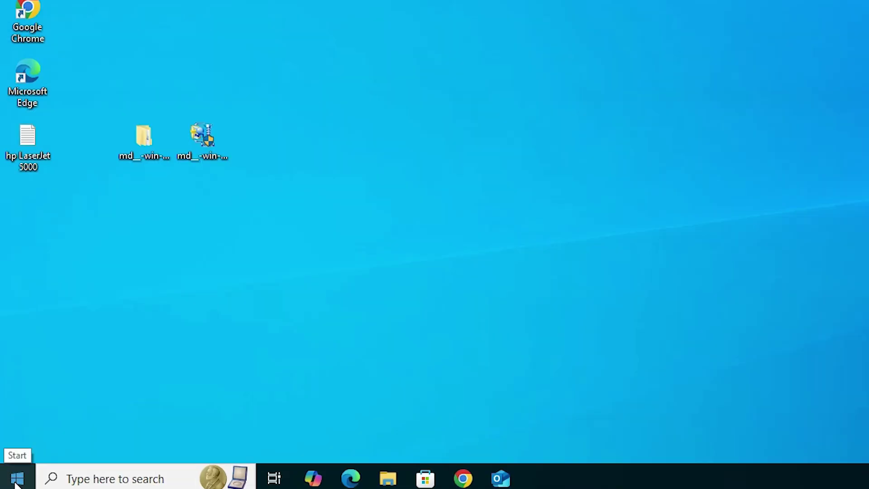
Search 'pr' from Start and open Printers & scanners to confirm Canon PIXMA G2730 is listed.
{"action": "left_click", "coordinate": [17, 478]}
{"action": "type", "text": "pr"}
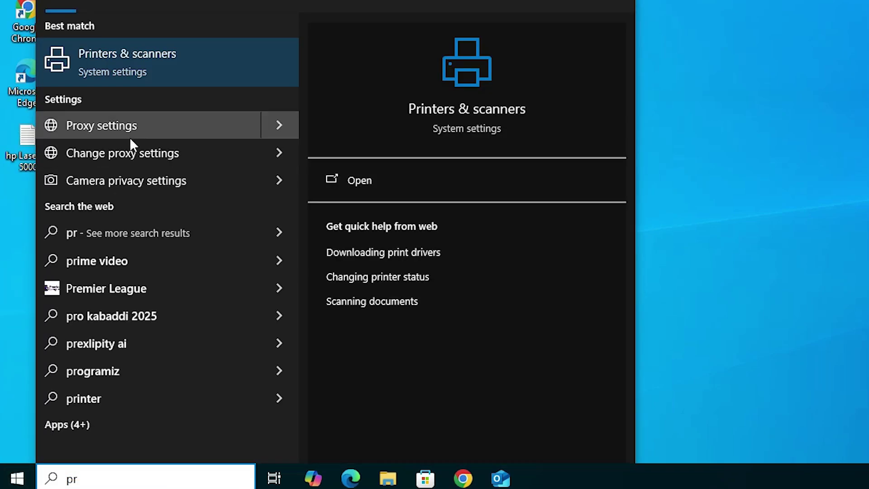
{"action": "left_click", "coordinate": [202, 73]}
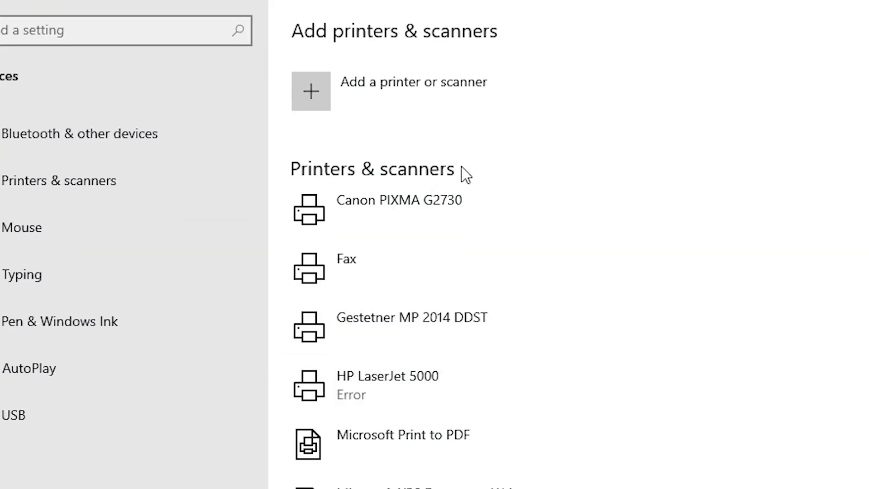